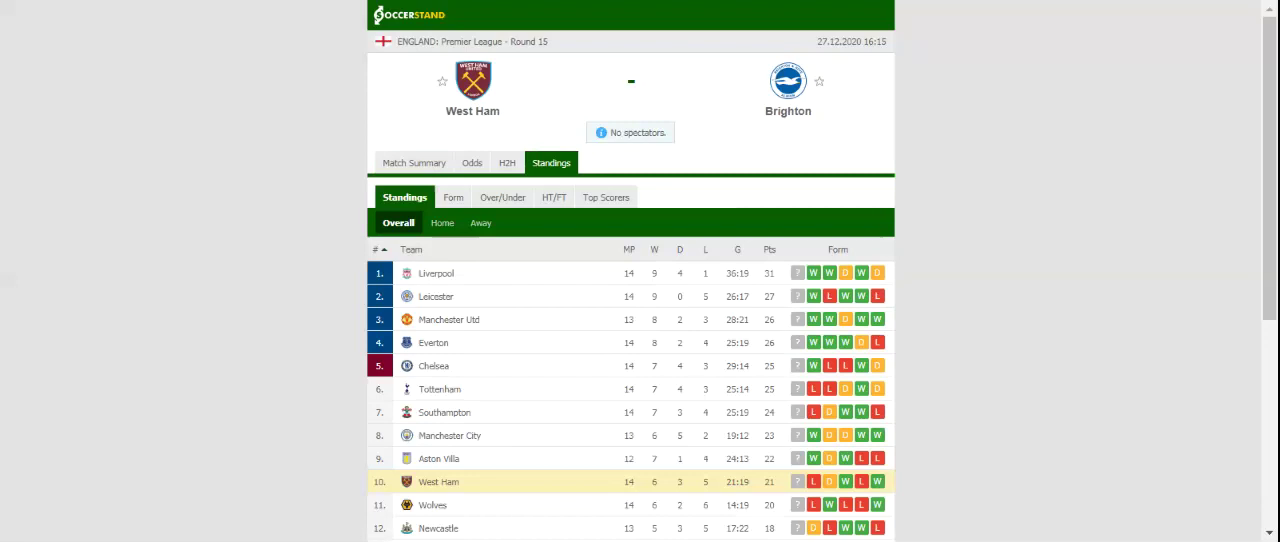
Switch the West Ham vs Brighton match page to the H2H view of recent results.
{"action": "left_click", "coordinate": [507, 162]}
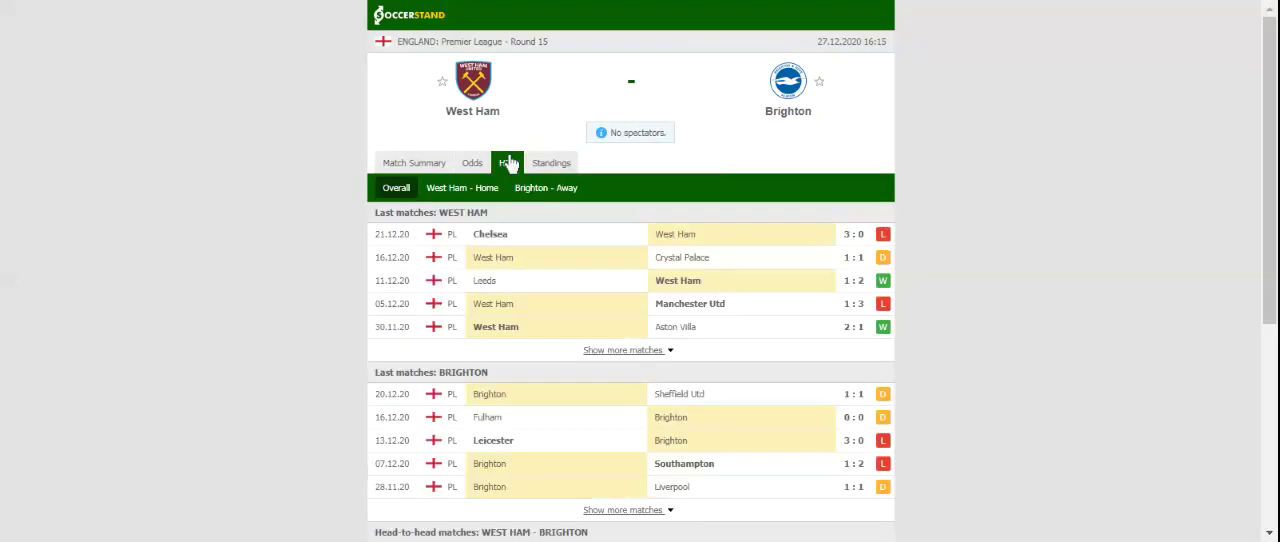